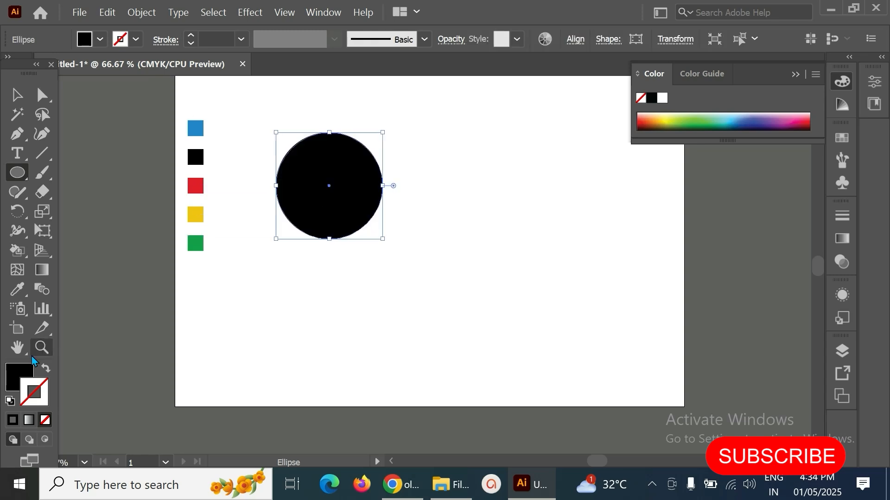
Swap the circle's black fill to the stroke and set the stroke weight to 20 pt
click(44, 371)
click(241, 39)
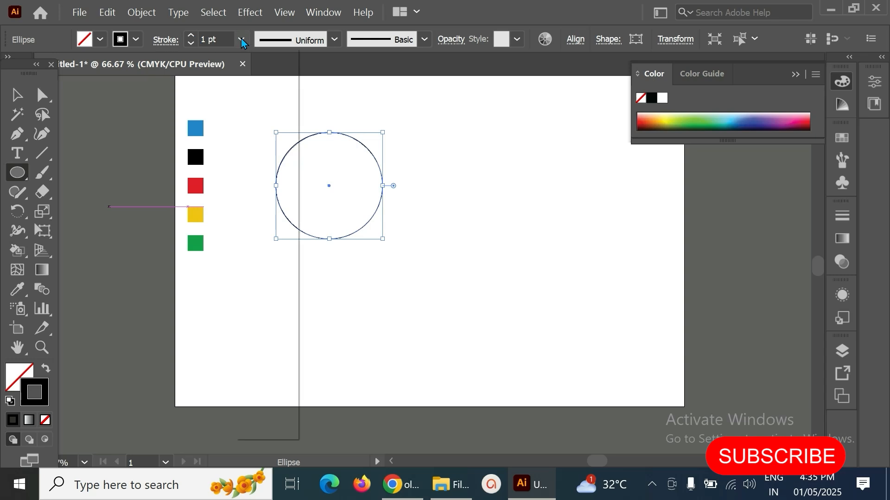
click(266, 361)
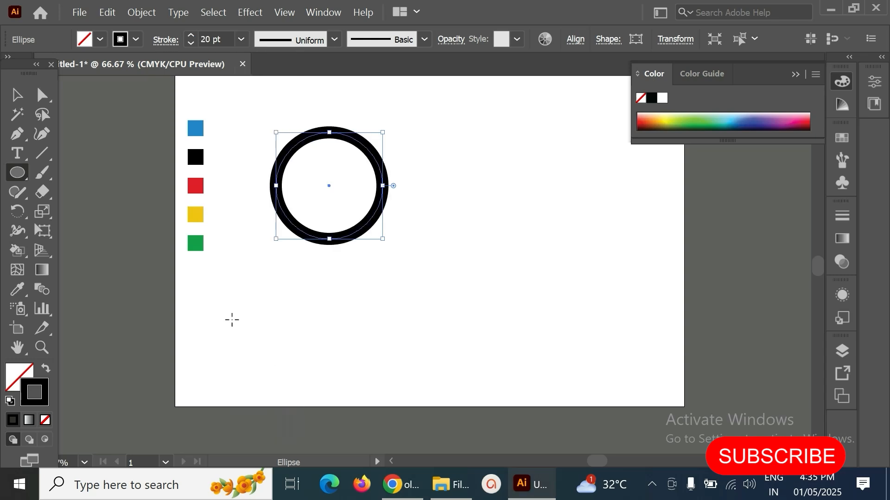
Expand the circle's stroke into a filled ring shape
click(17, 95)
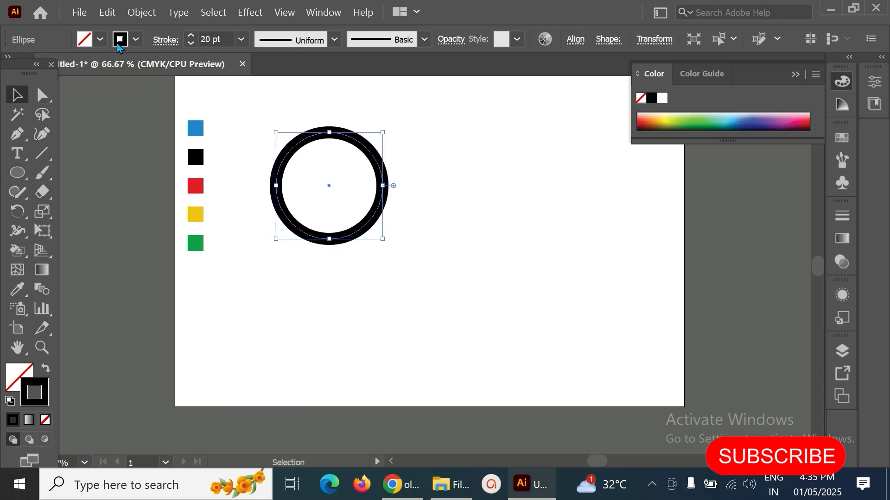
click(136, 13)
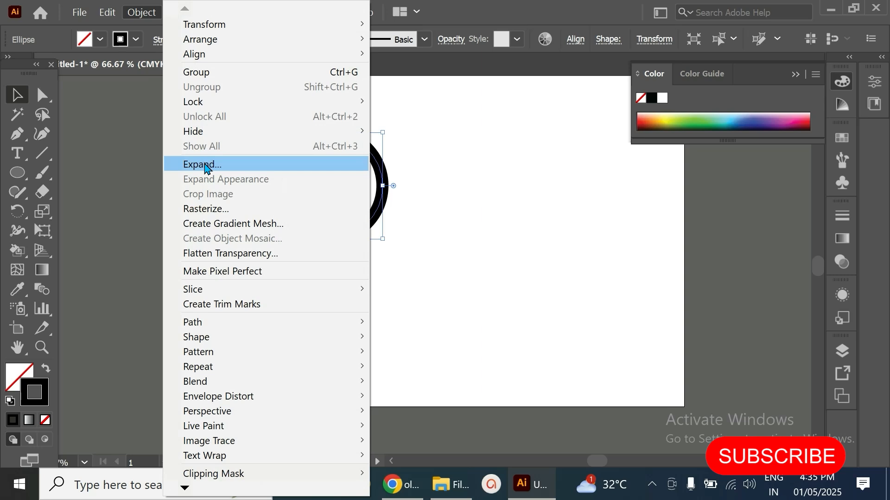
click(205, 165)
click(407, 333)
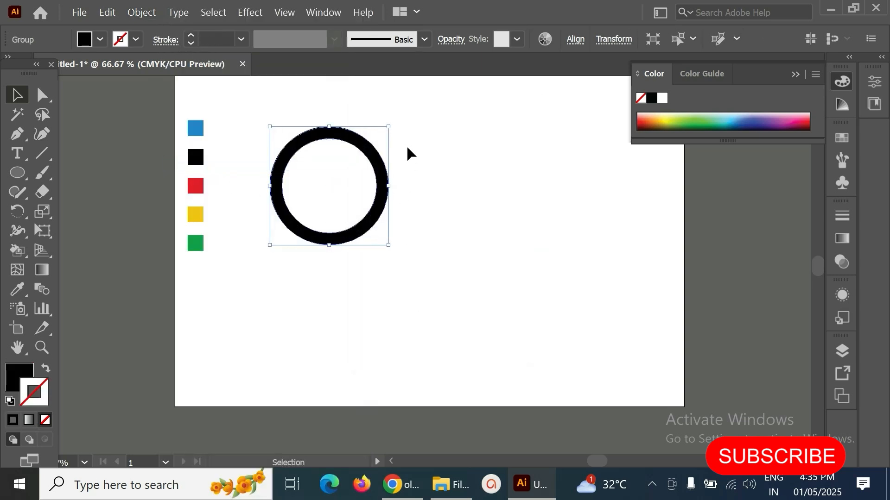
click(406, 153)
Duplicate the ring horizontally and repeat the copy to make a row of three evenly spaced rings
drag(377, 173, 507, 197)
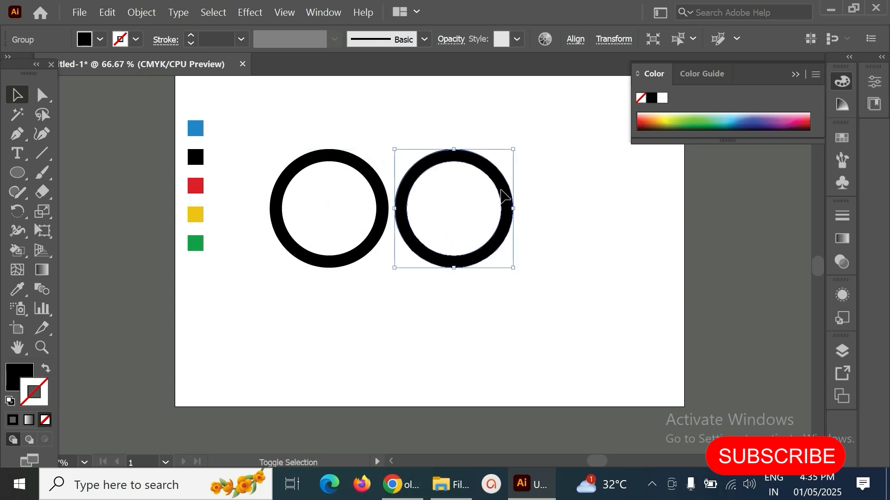
key(ctrl)
key(ctrl+d)
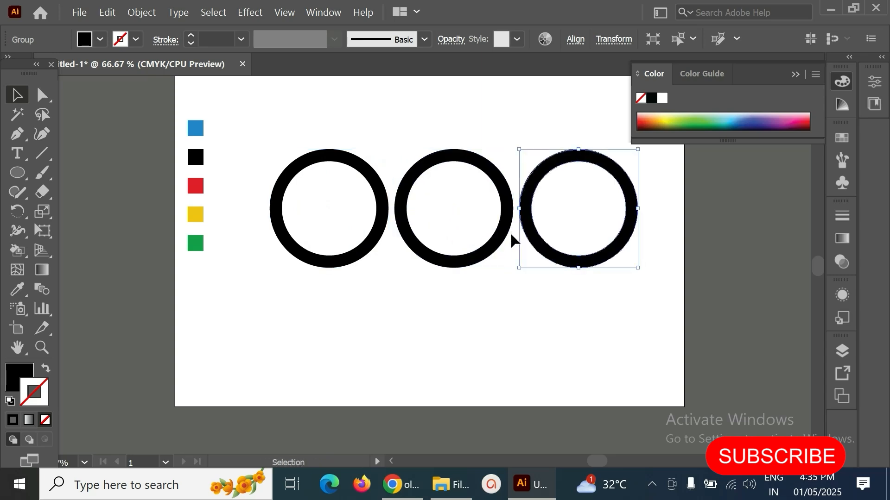
Group the three rings and copy the group straight down so the two rows overlap
click(425, 118)
drag(284, 116, 521, 254)
key(ctrl)
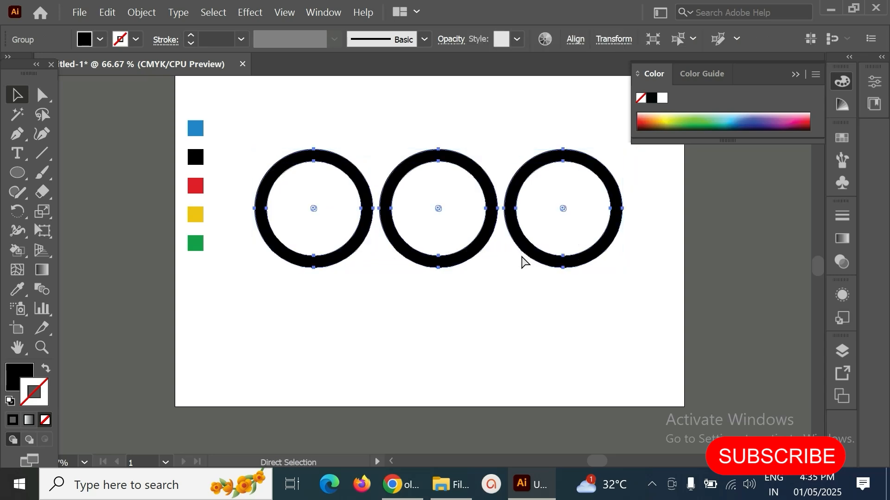
drag(528, 252, 532, 313)
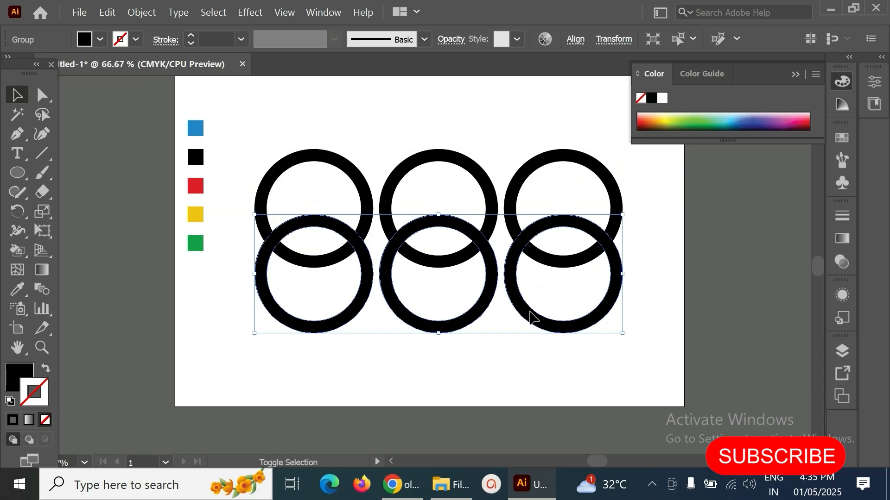
Delete the leftmost ring from the lower group, leaving group isolation when done
double_click(462, 327)
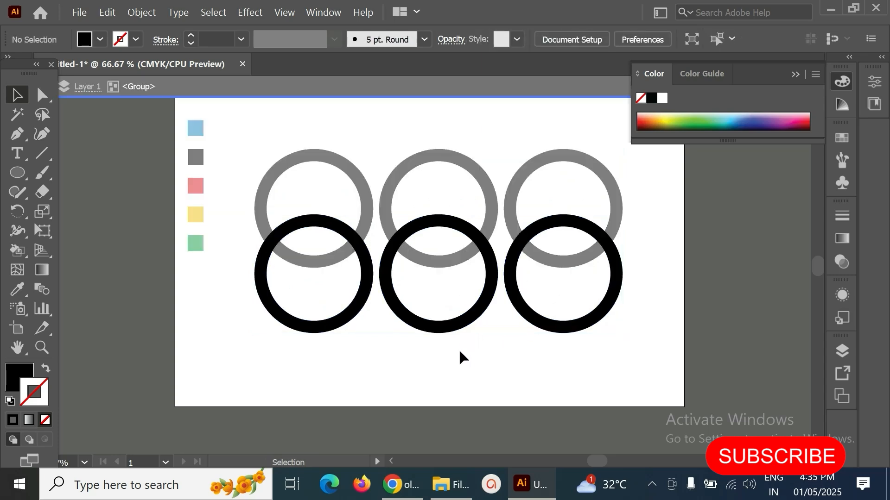
click(318, 332)
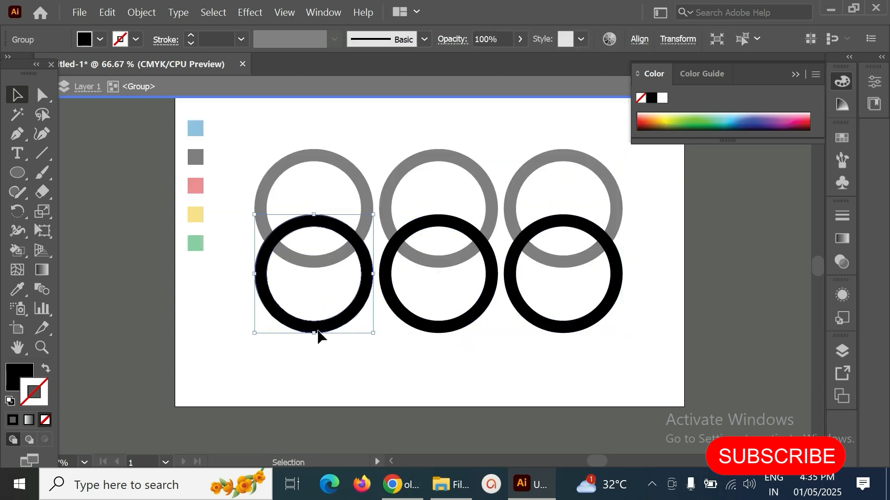
key(Delete)
double_click(293, 352)
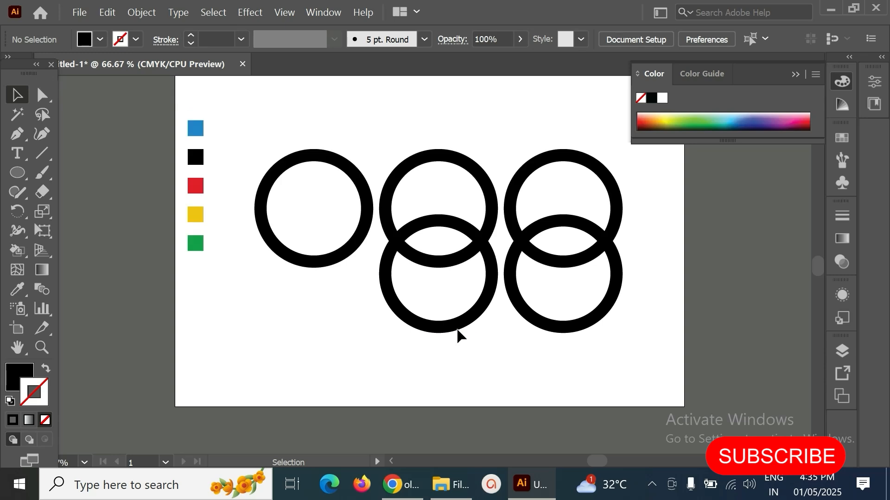
Align the centres of the two-ring group and the three-ring group horizontally
click(457, 333)
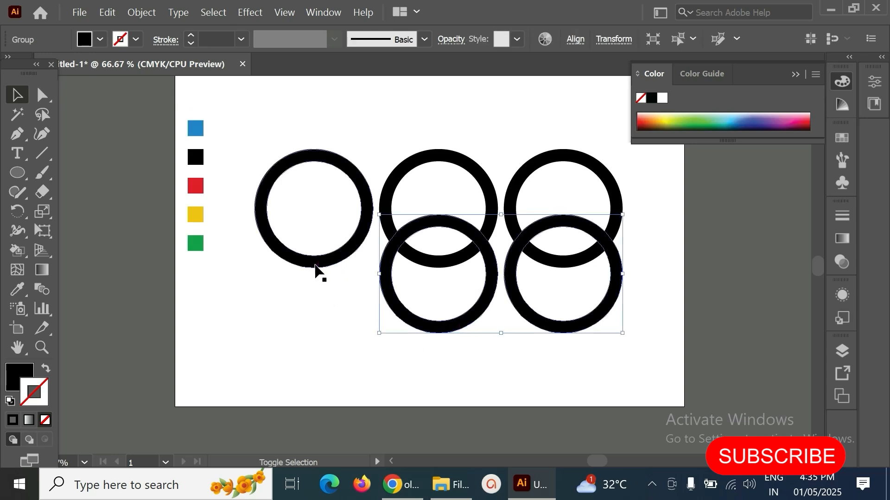
shift+click(315, 266)
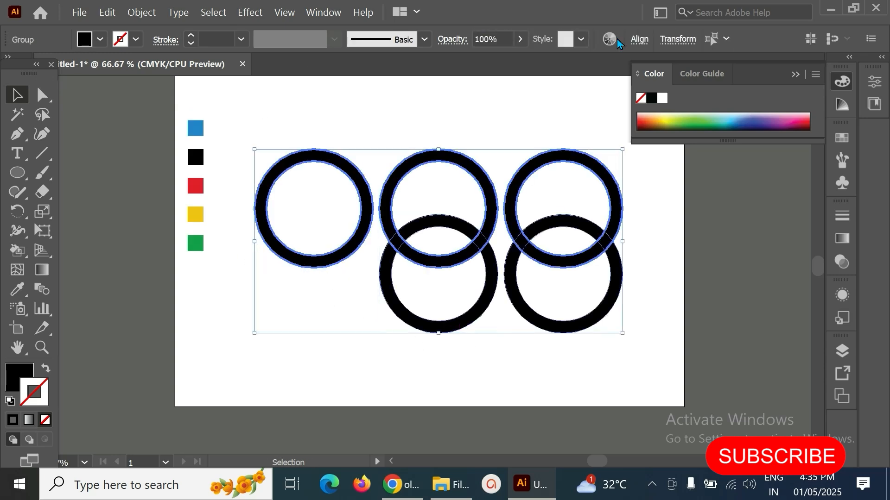
click(639, 39)
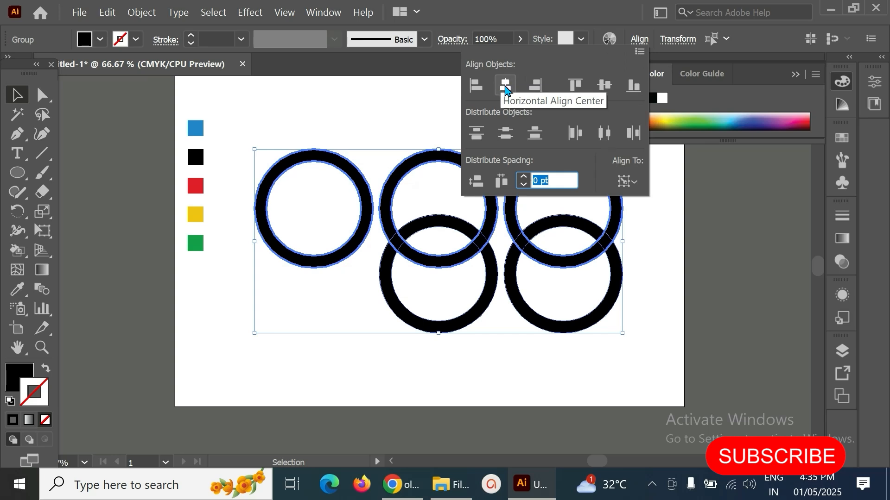
click(505, 85)
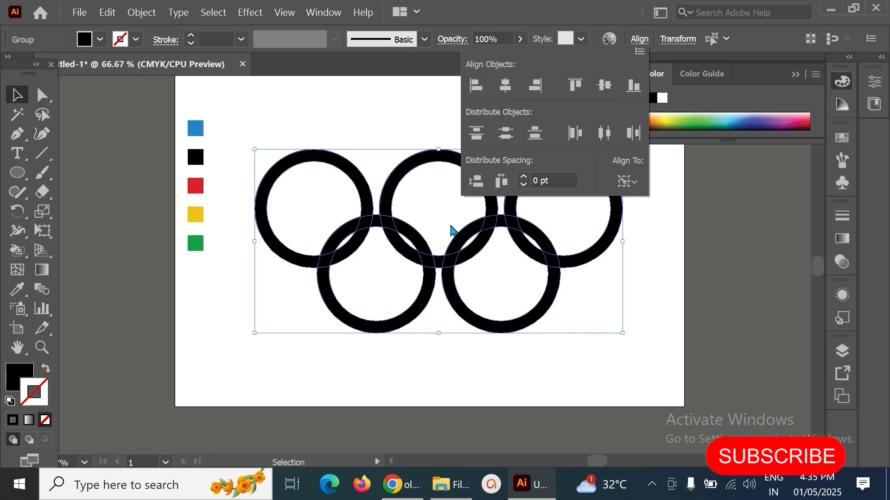
click(414, 371)
click(434, 368)
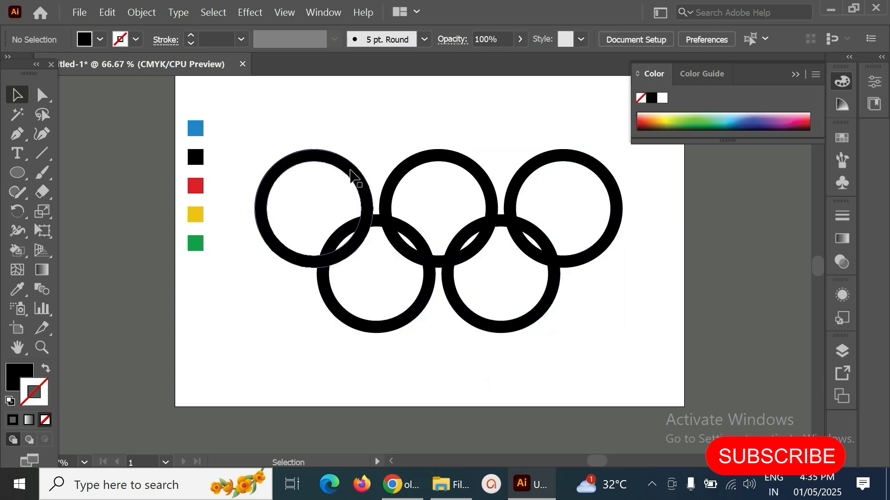
click(353, 175)
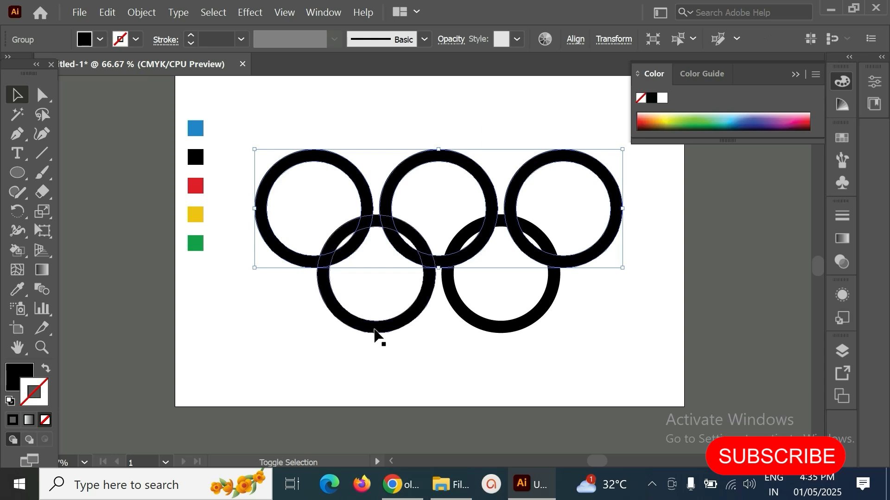
shift+click(377, 332)
right_click(433, 263)
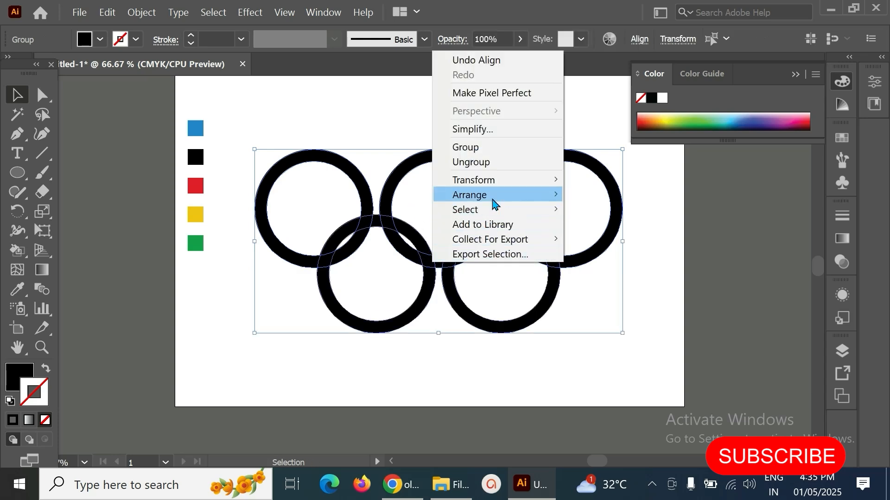
click(427, 370)
click(427, 370)
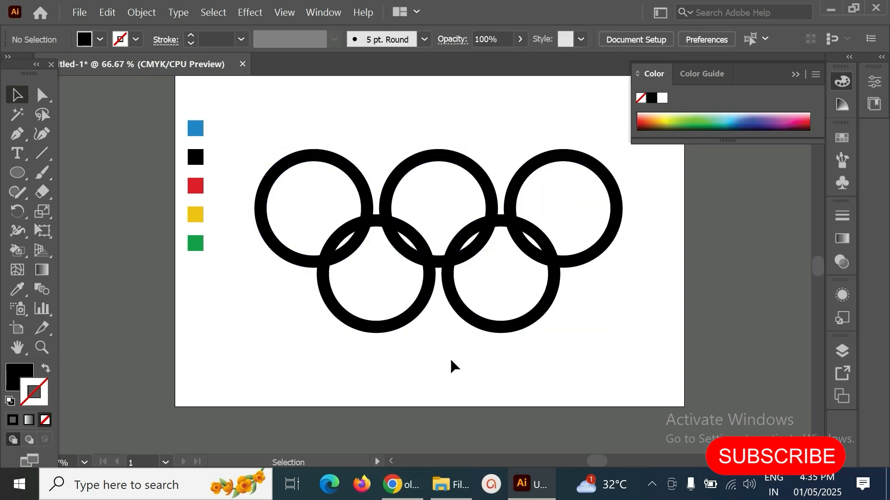
Nudge the lower pair of rings upward so they overlap the upper row more
click(401, 329)
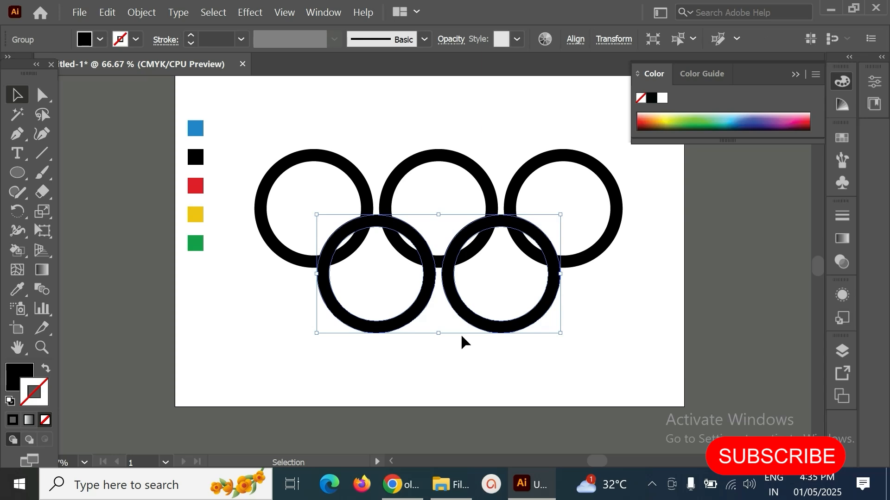
key(Up)
key(Up)
key(Up)
key(Up)
key(Up)
key(Up)
key(Up)
key(Up)
key(Up)
key(Up)
key(Up)
key(Up)
key(Up)
key(Up)
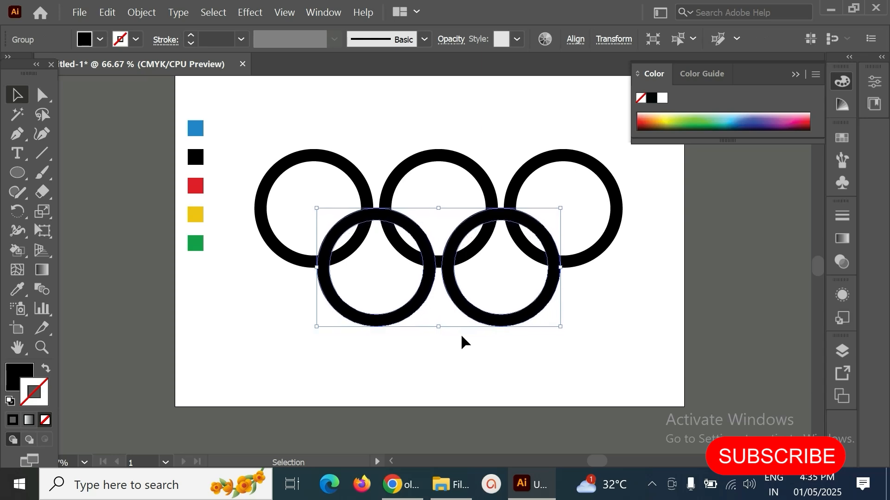
key(Up)
key(Up)
key(Up)
key(Up)
key(Up)
key(Up)
click(436, 342)
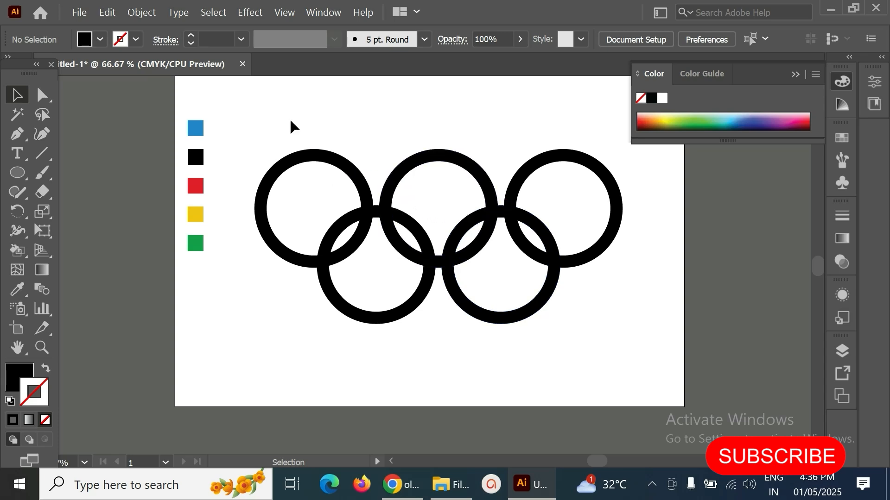
Ungroup both rows so that each of the five rings can be selected separately
drag(291, 125, 619, 330)
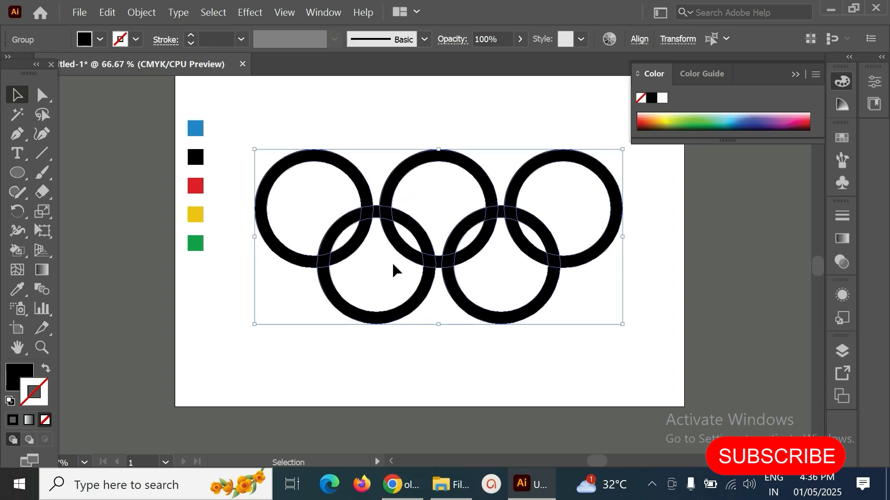
right_click(409, 229)
click(455, 342)
click(331, 104)
Colour the upper-left ring blue and the upper-right ring red by sampling the matching colour squares with the Eyedropper
click(347, 171)
key(i)
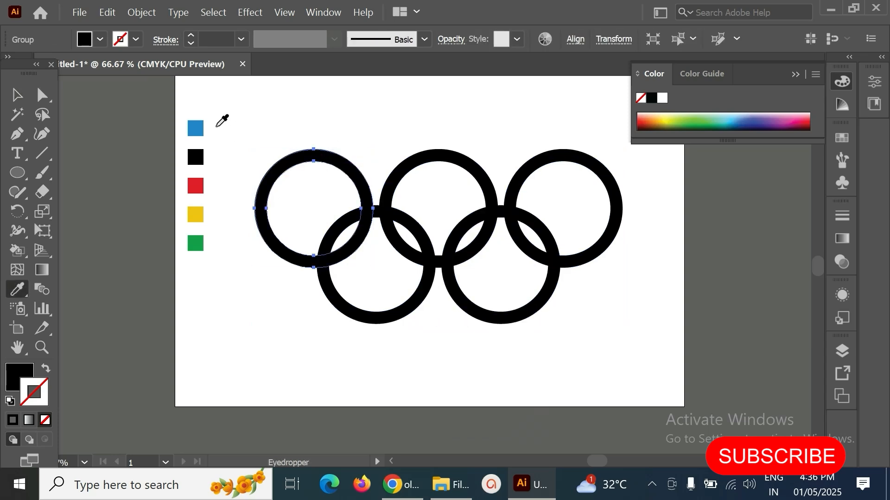
click(200, 127)
key(v)
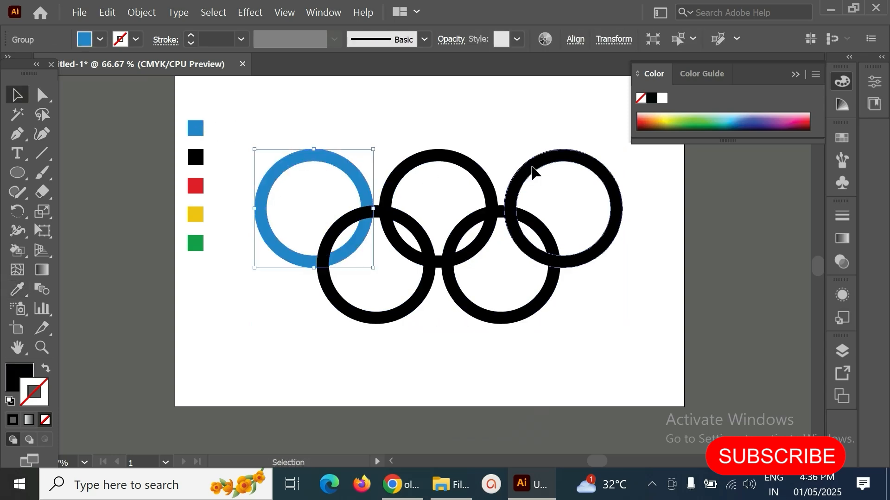
click(532, 172)
key(i)
click(199, 187)
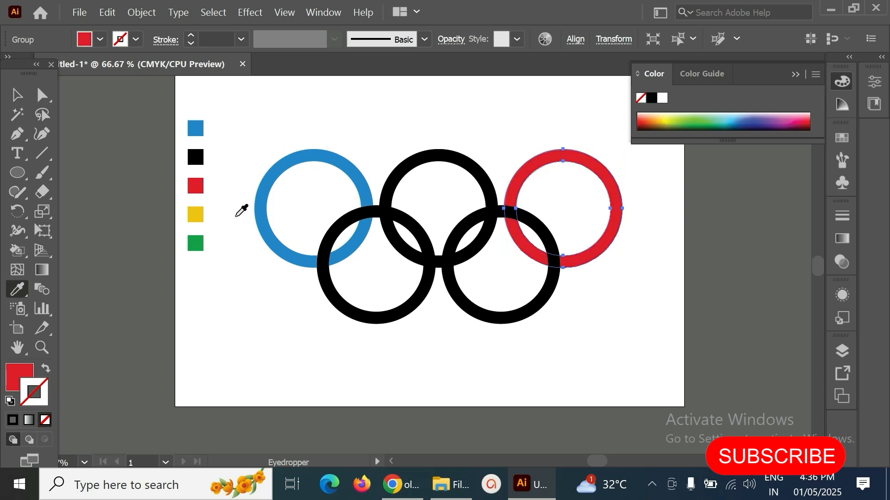
key(v)
Colour the lower-left ring yellow and the lower-right ring green by sampling the matching colour squares with the Eyedropper
click(366, 320)
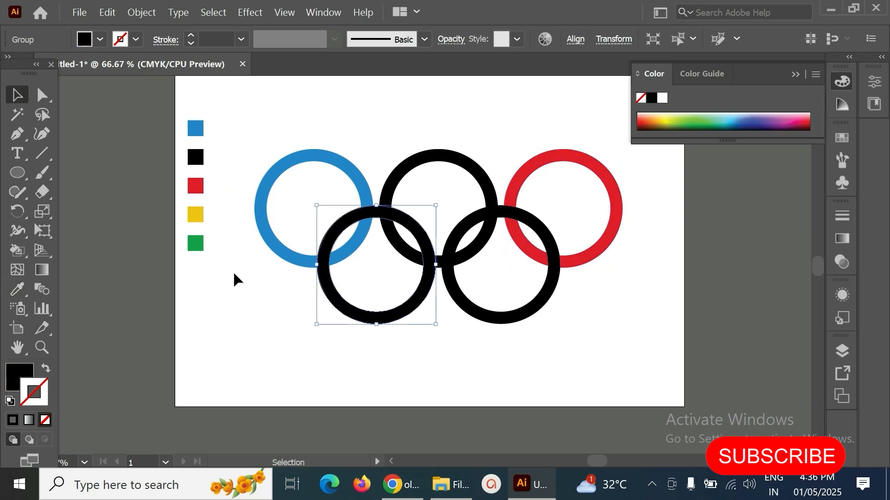
key(i)
click(199, 216)
key(v)
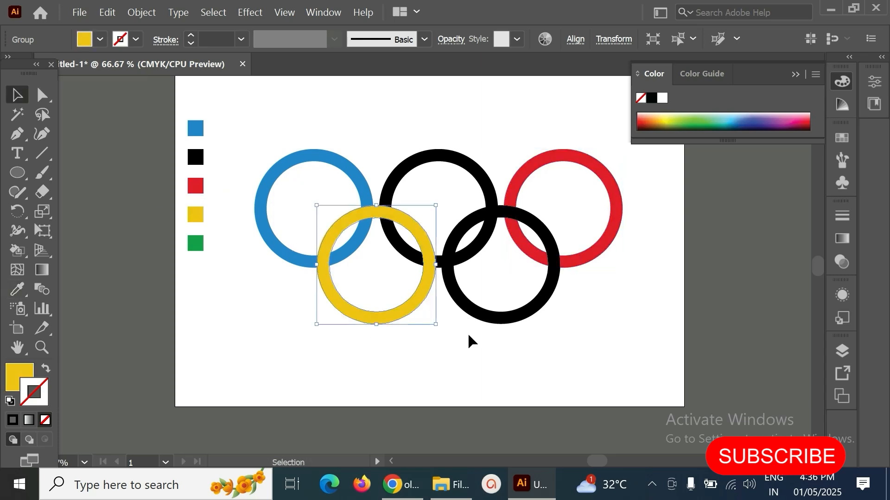
click(482, 321)
key(i)
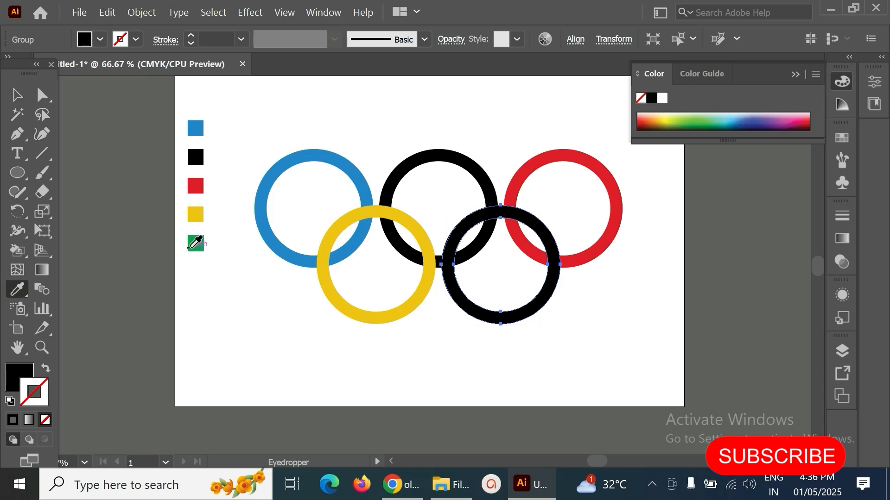
click(190, 248)
key(v)
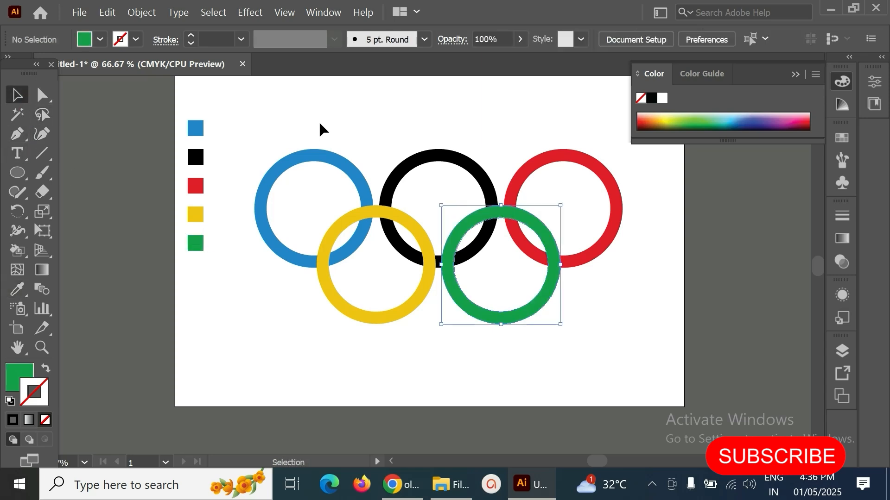
Select all five rings and load the Live Paint Bucket with the blue sampled from the upper-left ring
drag(259, 122, 637, 360)
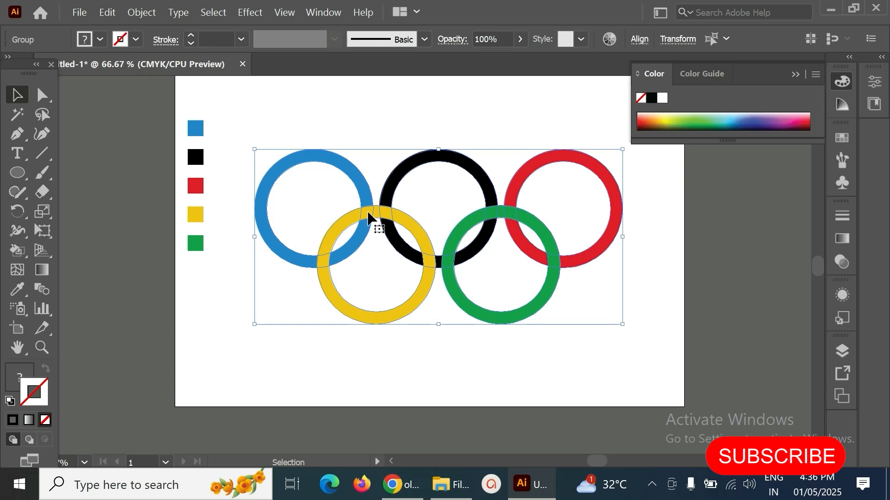
click(15, 252)
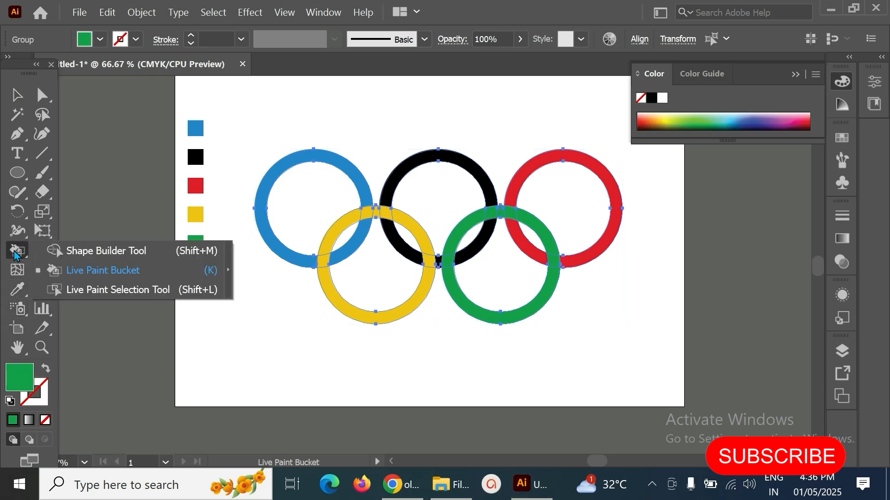
click(90, 272)
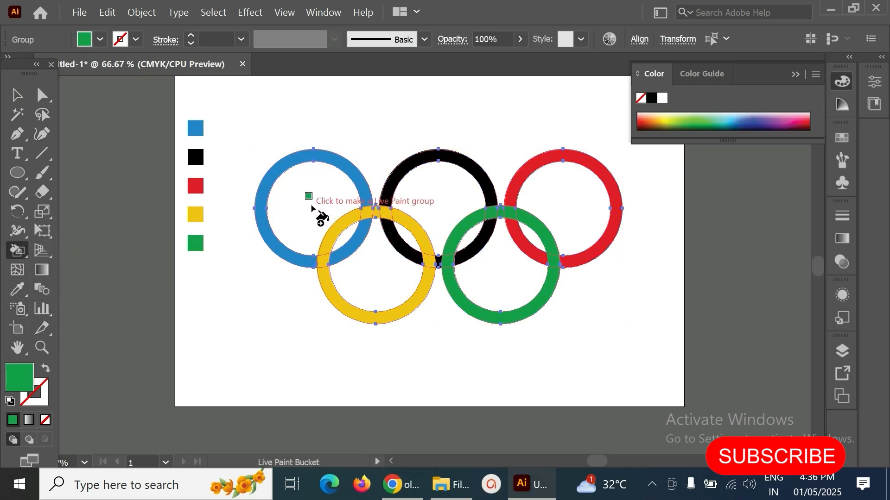
alt+click(360, 169)
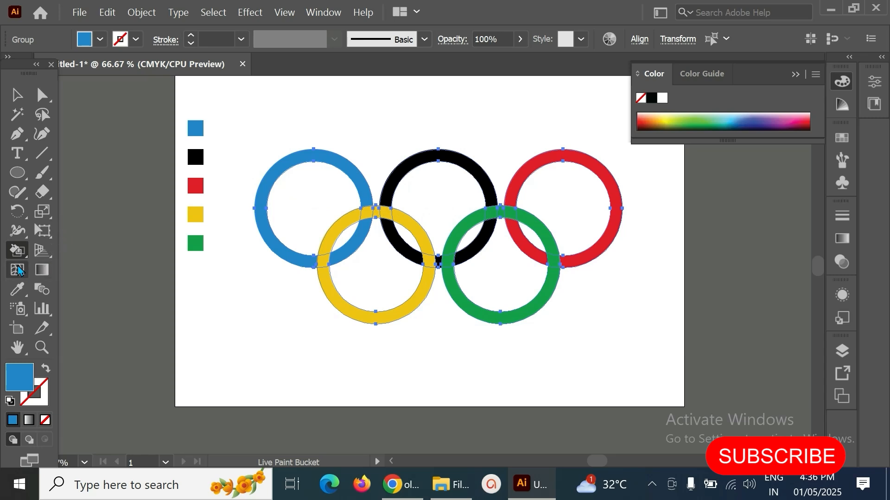
Turn off Paint Strokes in the Live Paint Bucket options so that only fills are painted
double_click(17, 251)
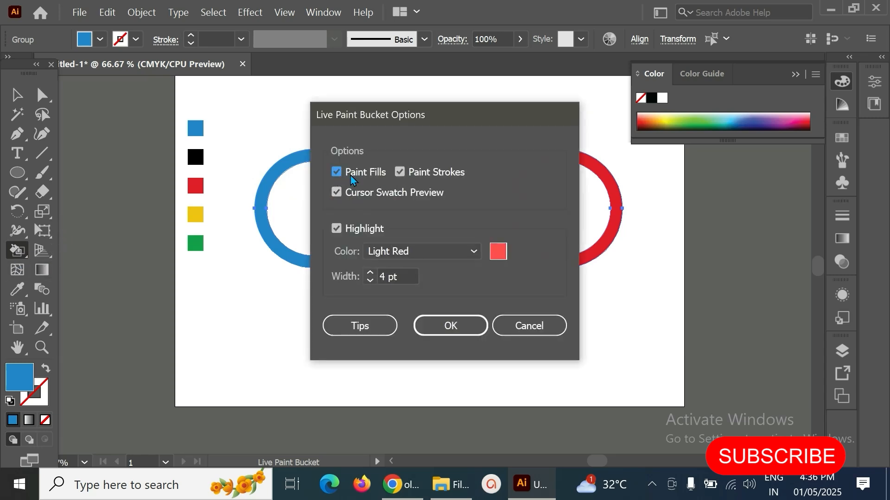
click(400, 173)
click(452, 326)
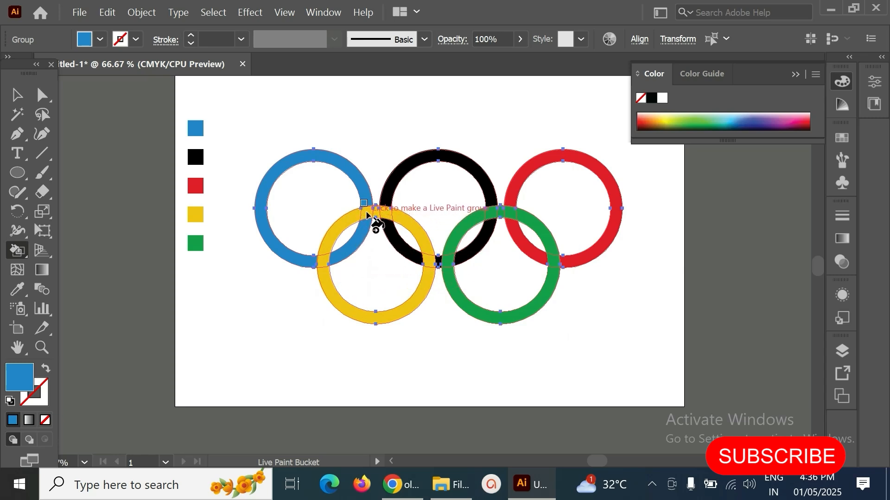
Make the rings a Live Paint group, painting the upper blue-yellow overlap blue and the lower black-yellow and upper black-green overlaps black
click(366, 213)
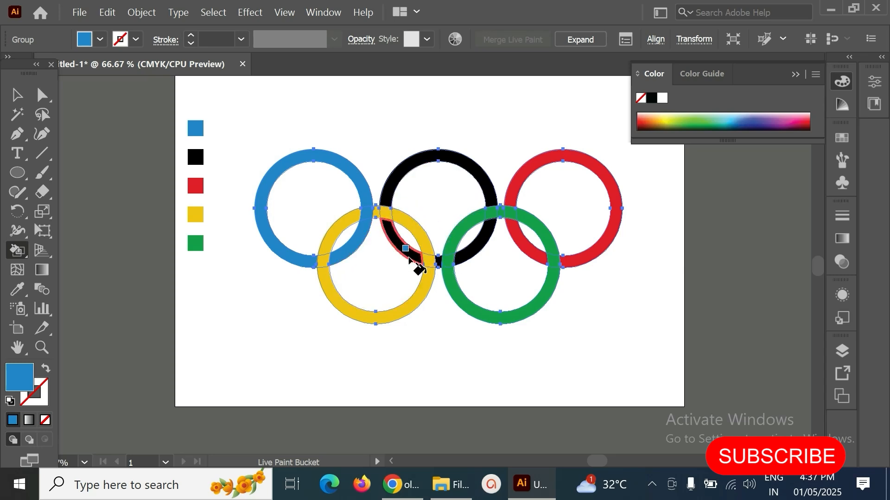
key(super)
key(super)
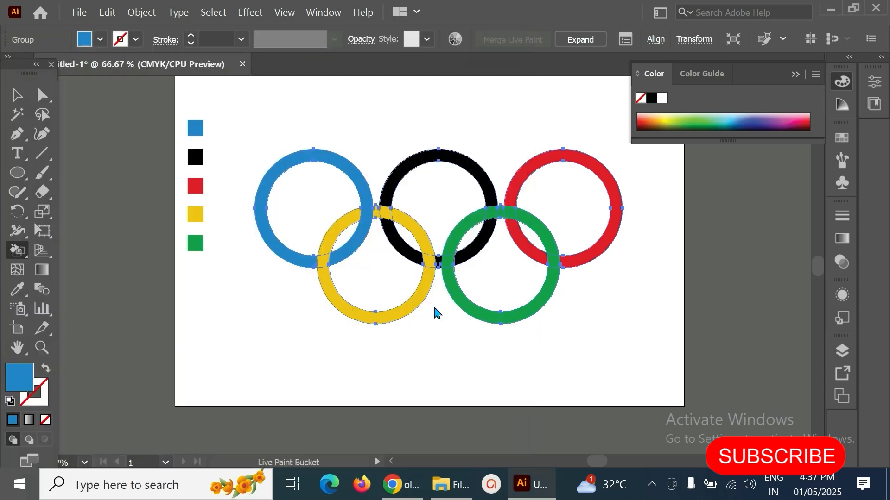
alt+click(410, 246)
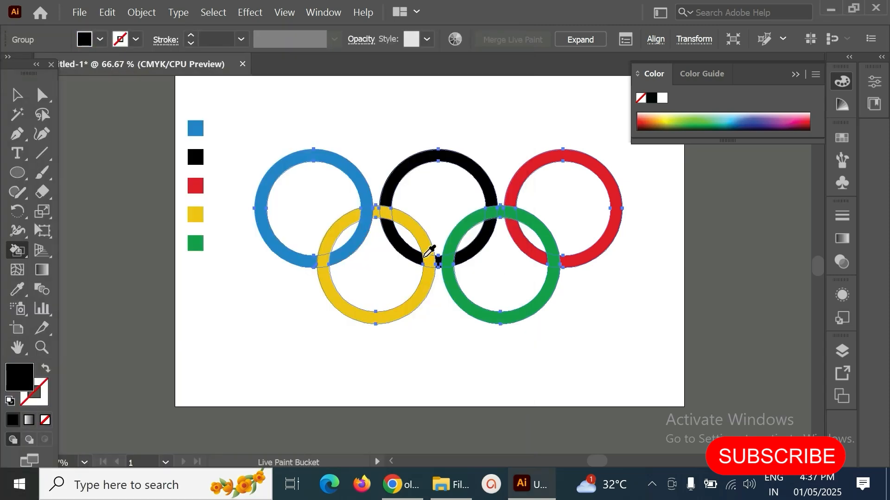
click(429, 264)
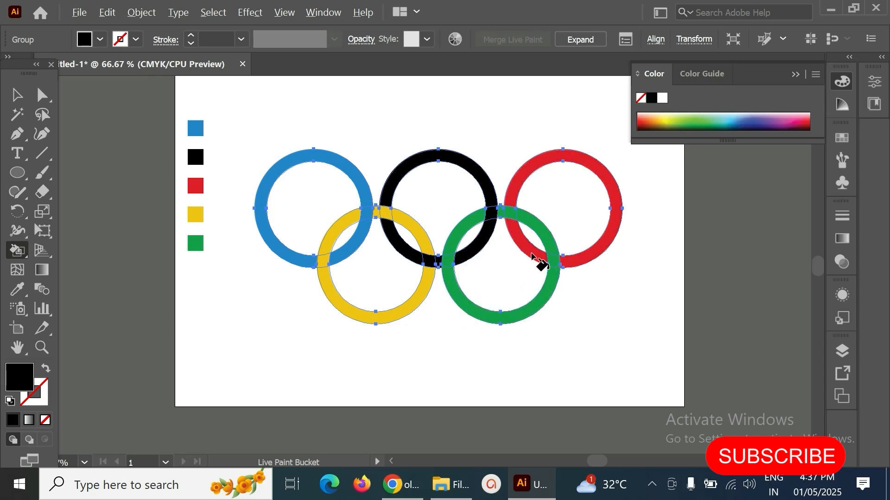
Paint the lower red-green overlap with red sampled from the red ring, and deselect the artwork
alt+click(555, 253)
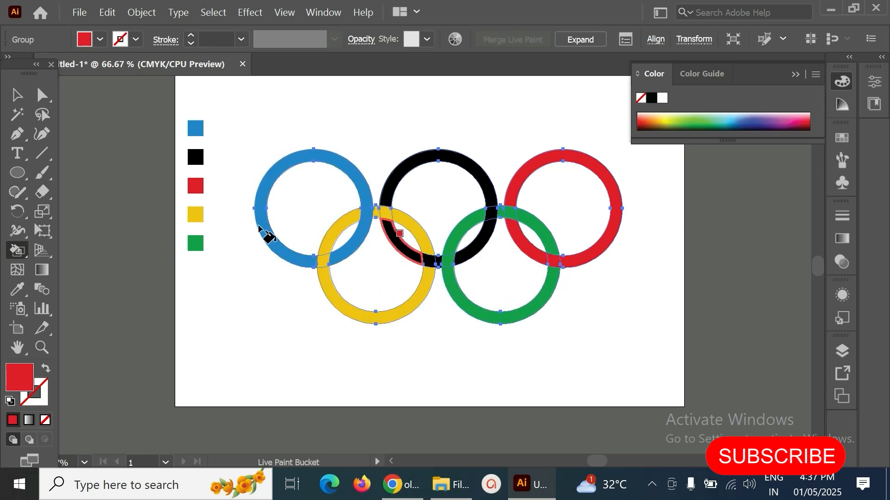
click(18, 94)
click(629, 253)
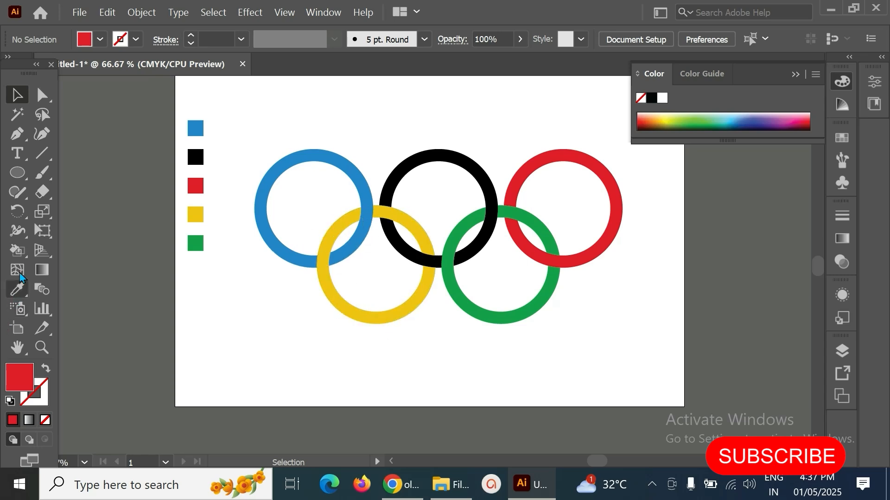
Set the Live Paint Bucket options to paint strokes only, with Paint Fills off and Paint Strokes on
double_click(16, 254)
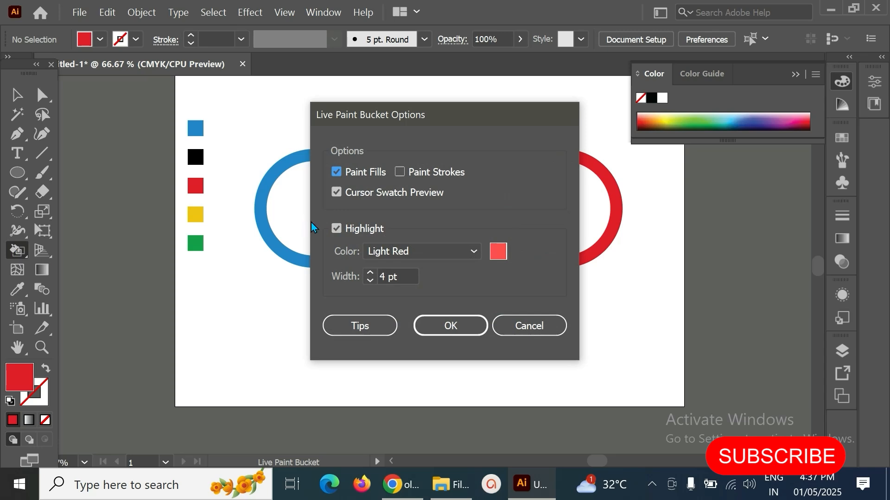
click(338, 173)
click(399, 172)
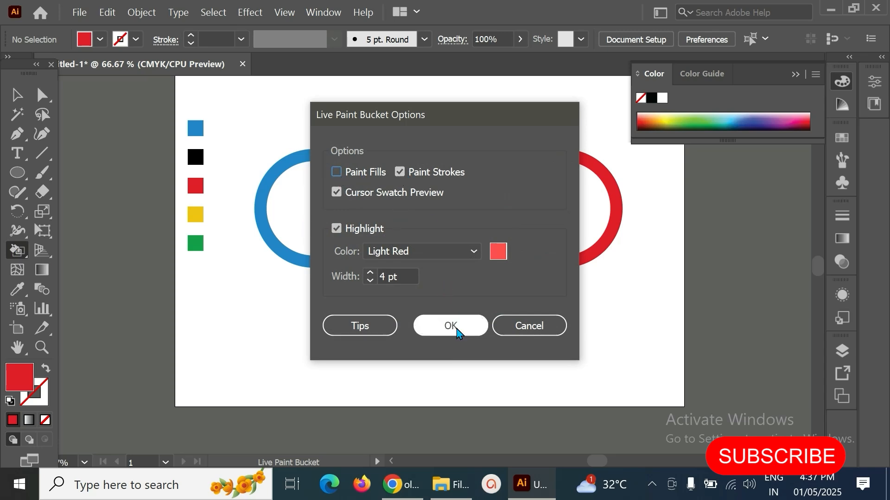
click(456, 327)
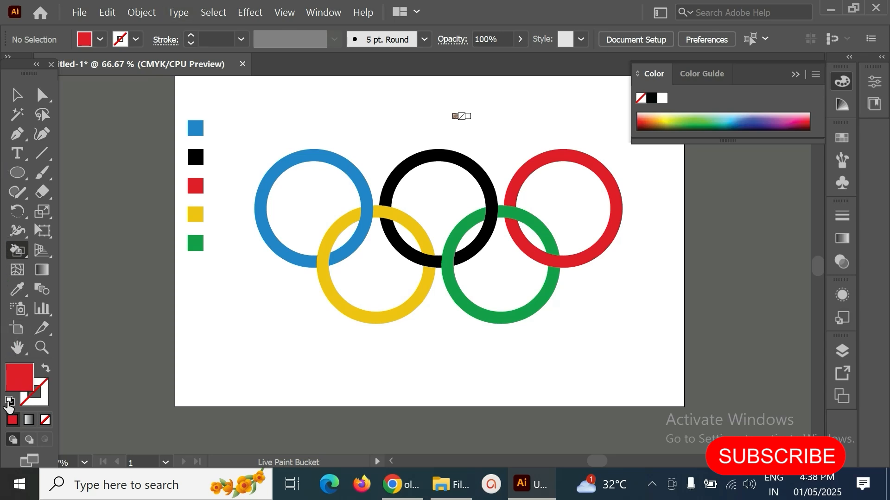
Reset to the default 1 pt black stroke, set the fill to none, and make the stroke colour active
click(9, 402)
click(45, 420)
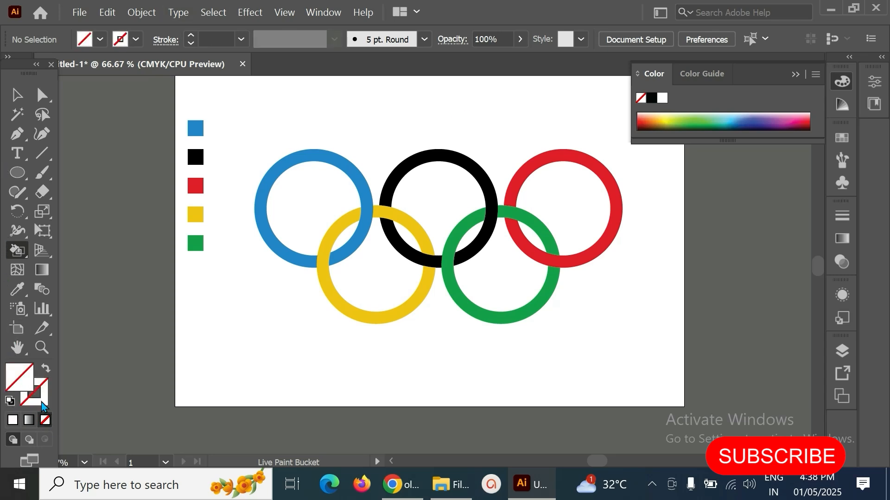
click(9, 401)
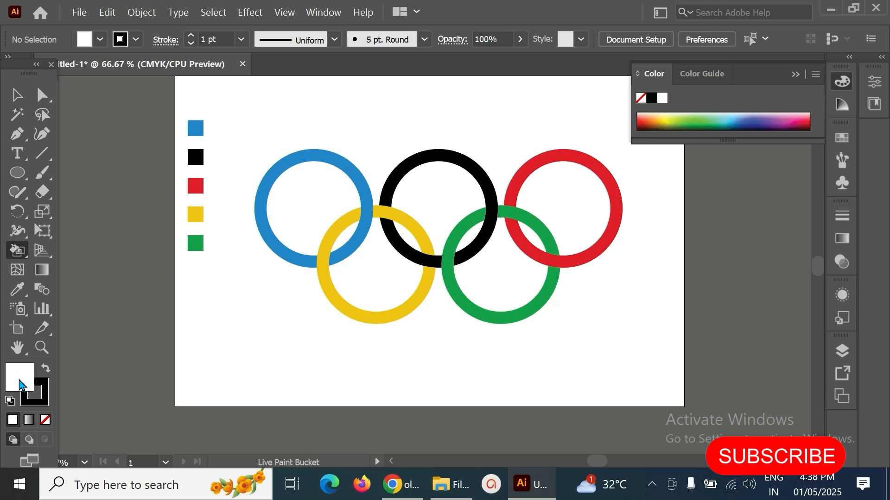
click(47, 422)
click(45, 403)
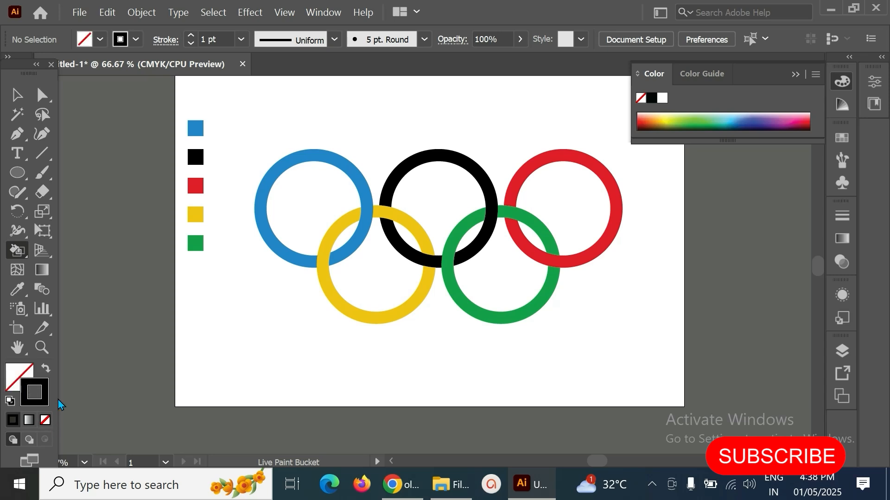
Paint 1 pt black strokes along the visible inner and outer edges of all five rings with the Live Paint Bucket
click(7, 253)
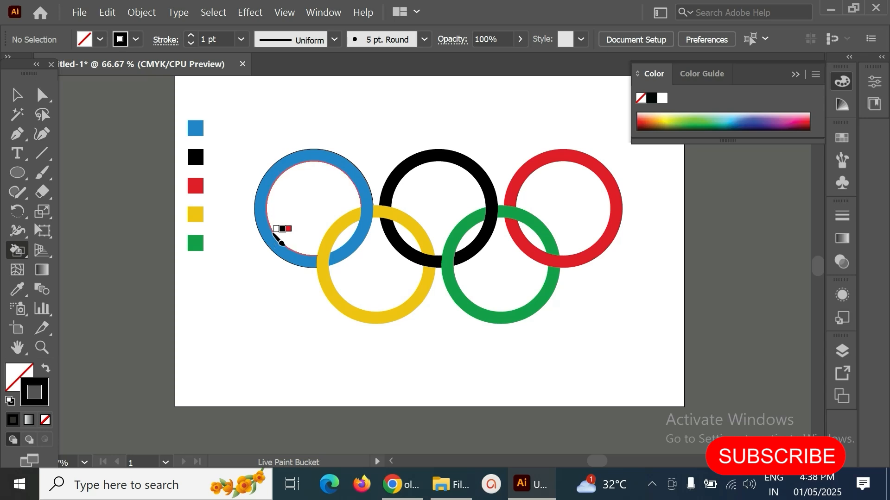
click(273, 233)
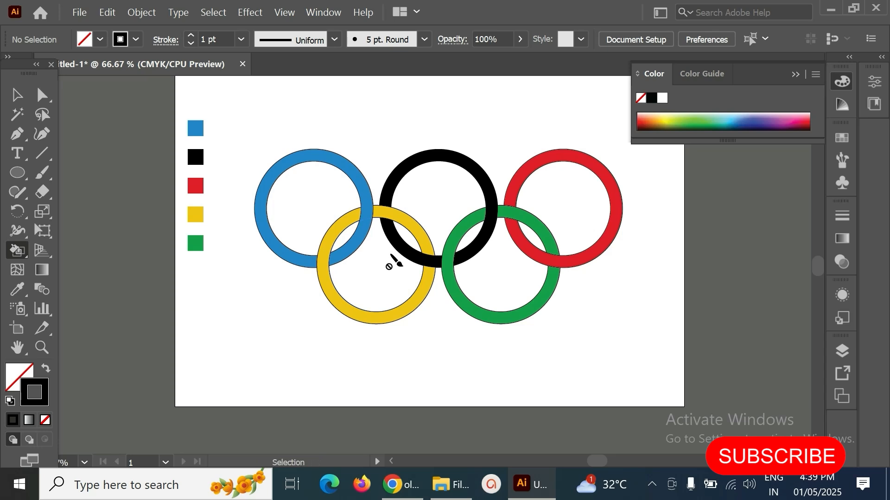
key(ctrl+=)
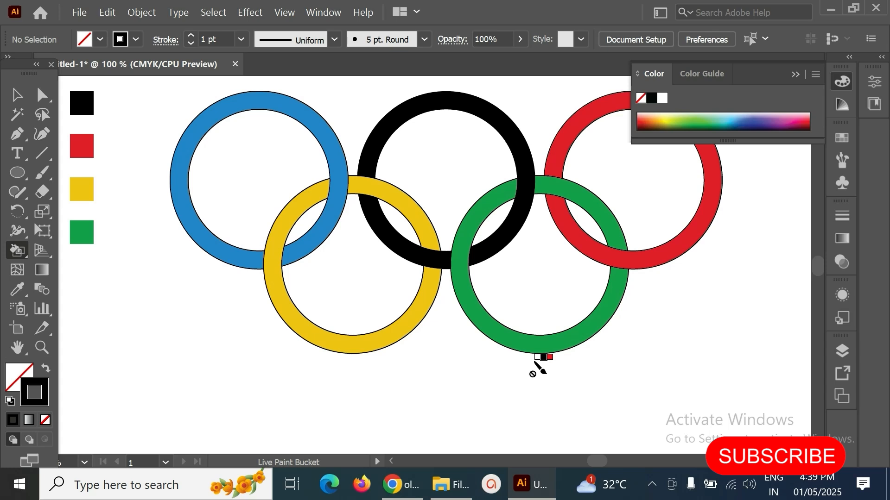
drag(568, 272, 564, 301)
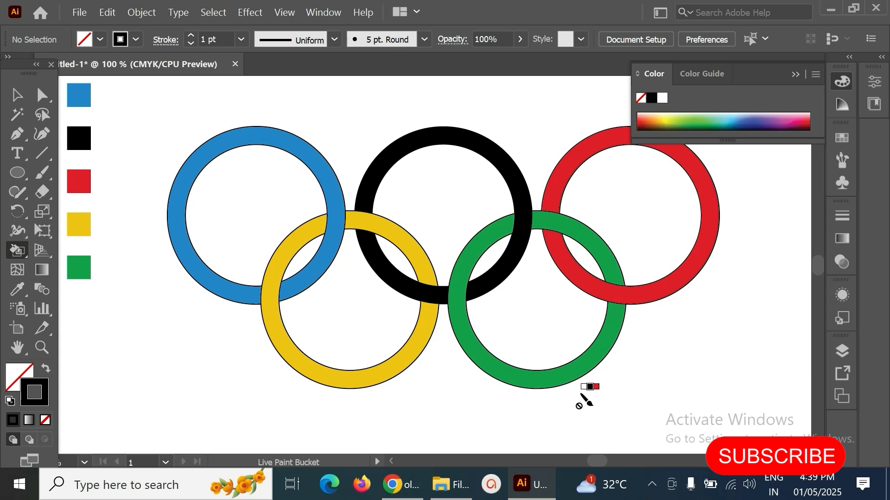
key(ctrl+minus)
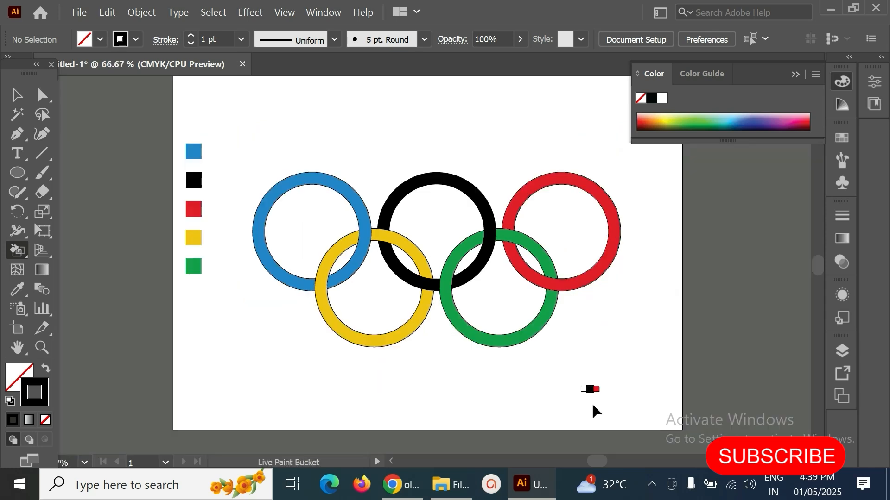